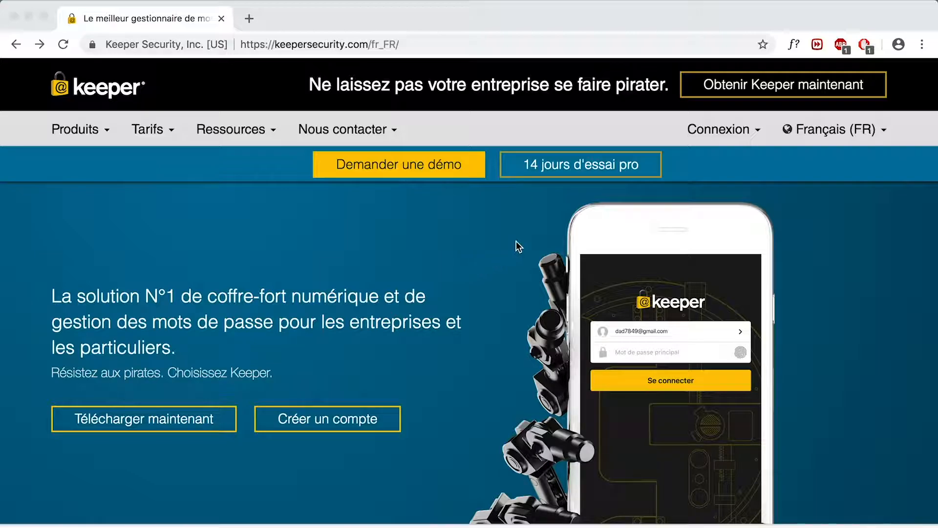
- Log in to the Keeper web vault with the account e-mail and master password, declining the browser's password save
left_click(738, 130)
left_click(711, 159)
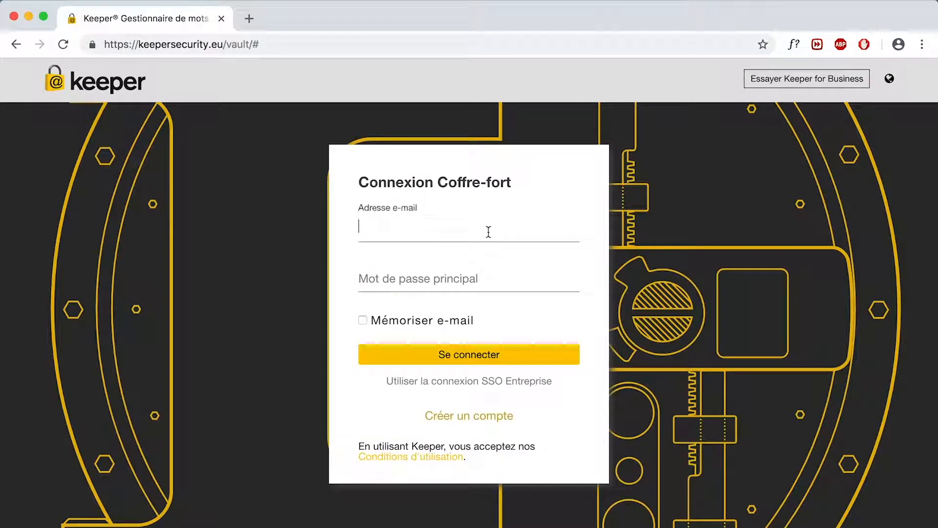
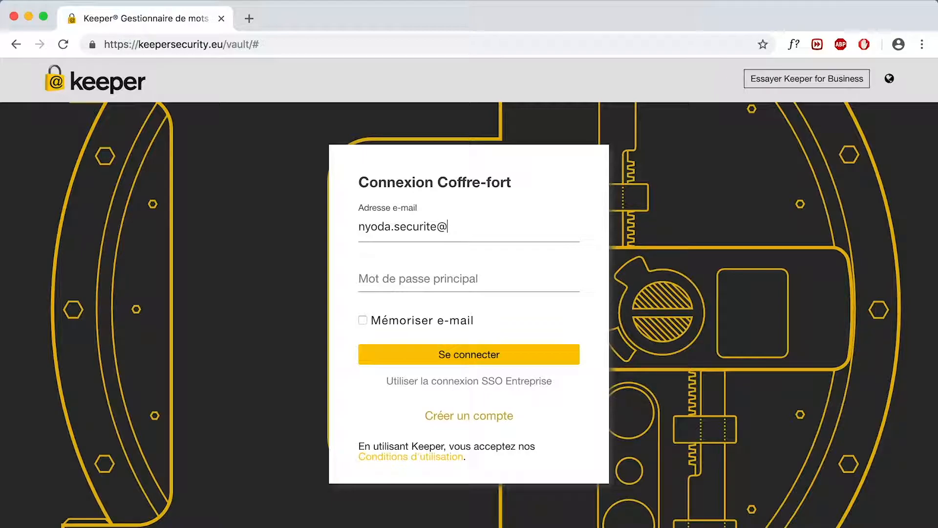
key("Tab")
type("••••••••••••••••••••")
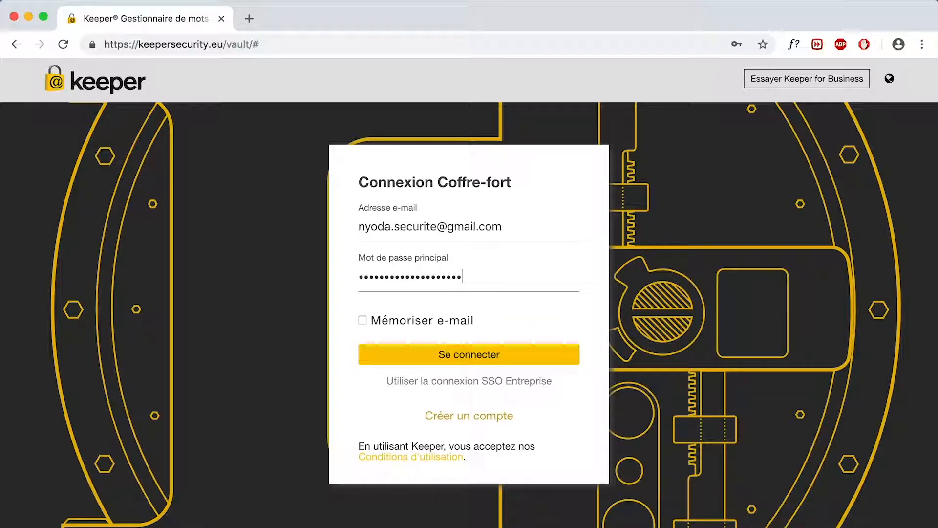
key("Return")
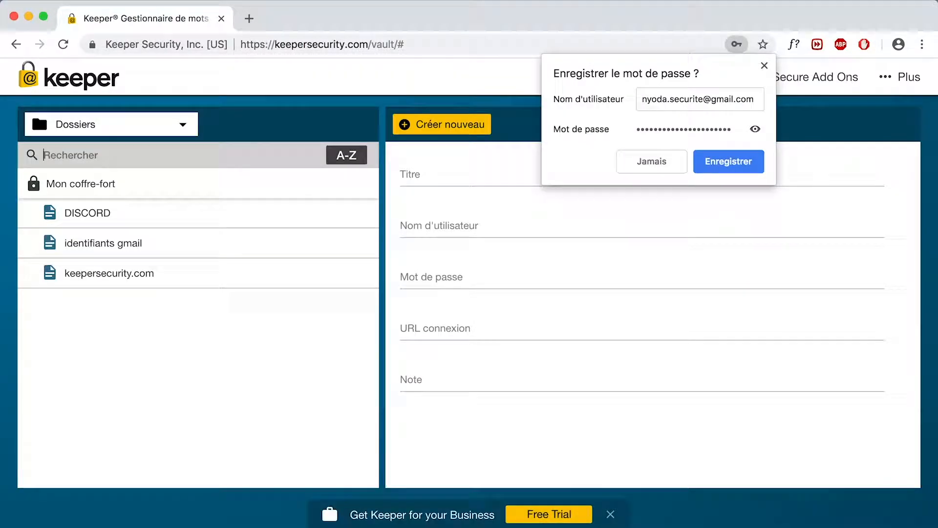
left_click(674, 170)
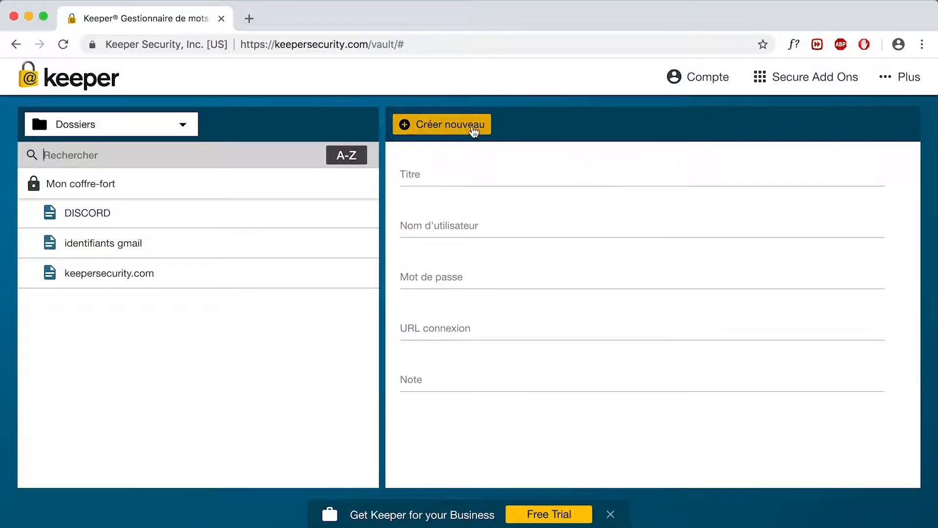
- Create a new login record titled '<name> Gmail' and enter the Gmail address as its username
left_click(467, 126)
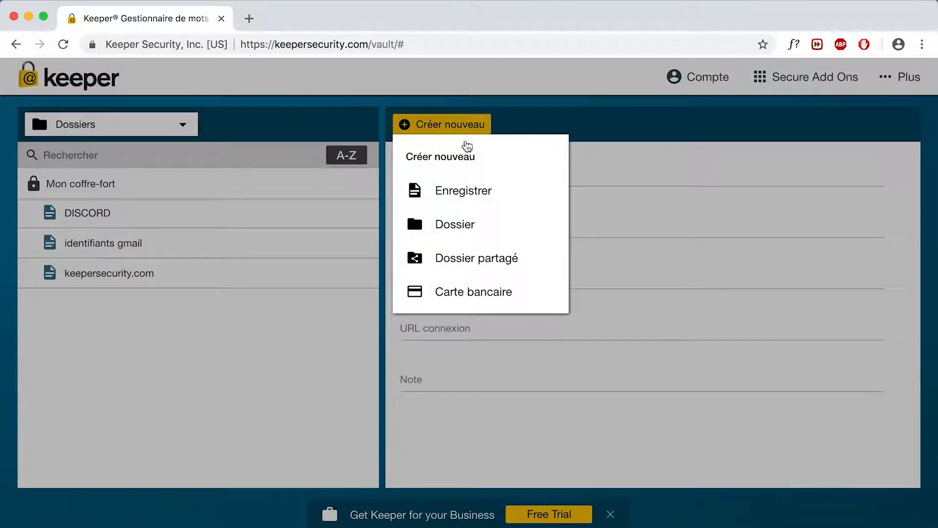
left_click(469, 191)
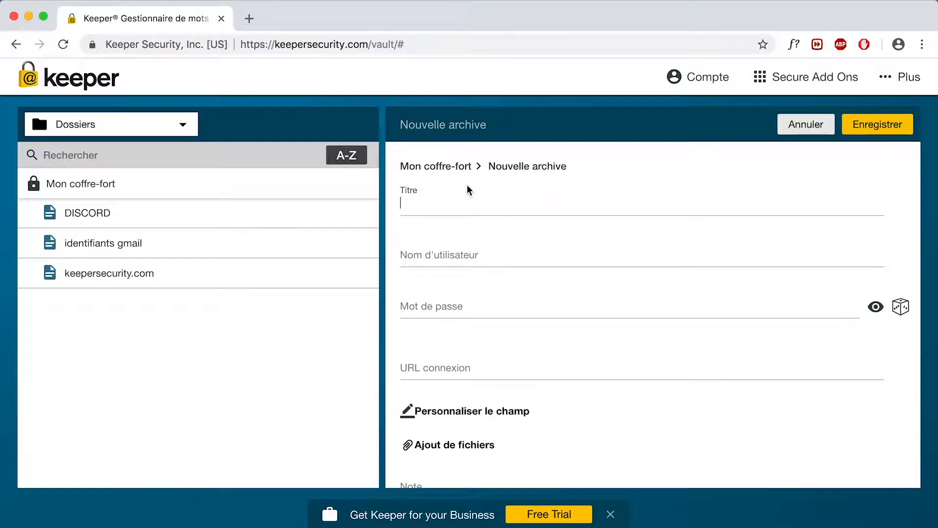
type("Nicolas Gmail")
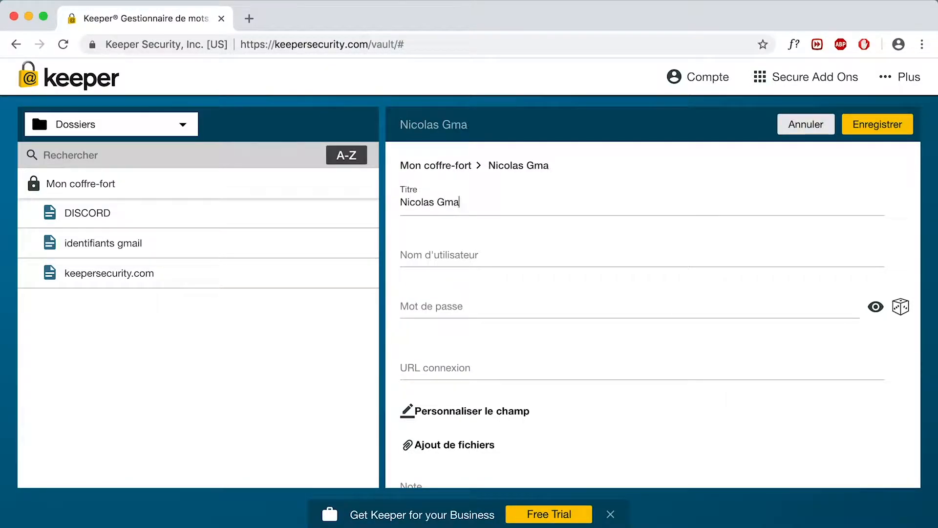
left_click(462, 252)
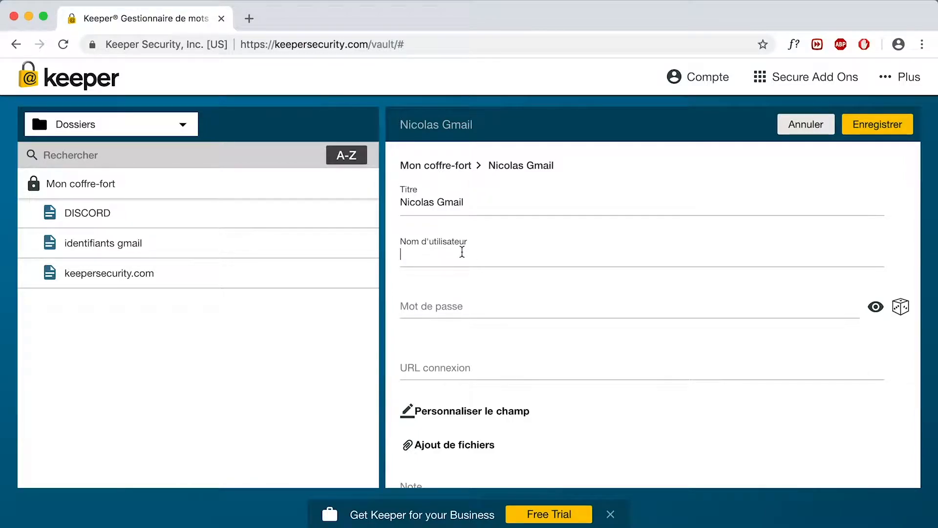
key("Tab")
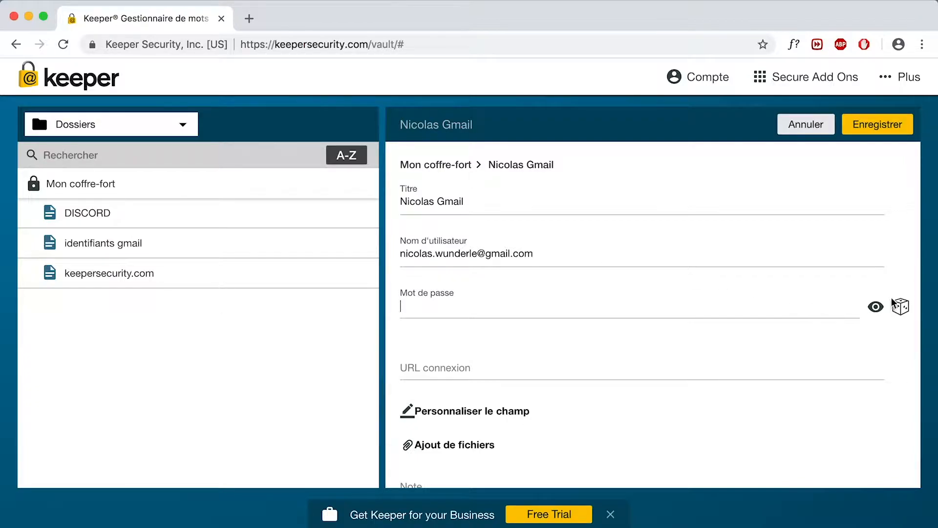
- Generate a random 16-character password for the record, then open a new browser tab
left_click(900, 307)
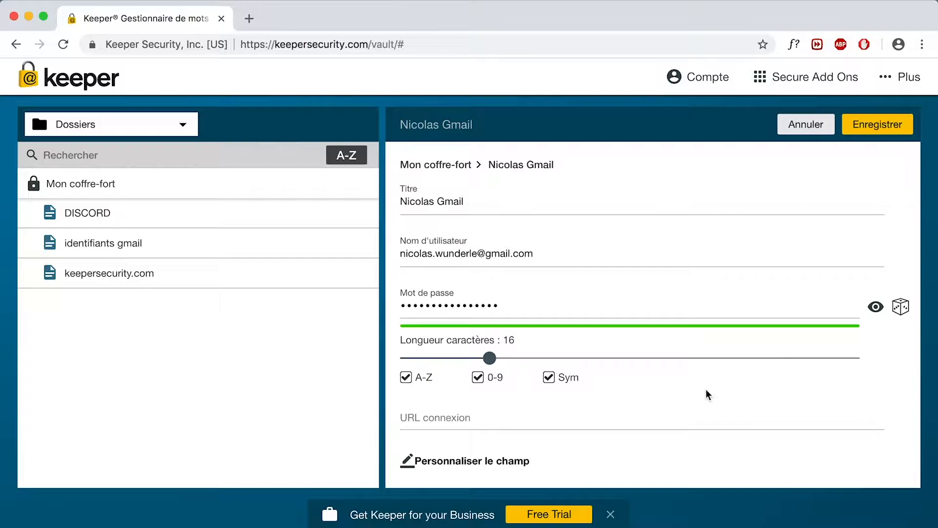
left_click(604, 421)
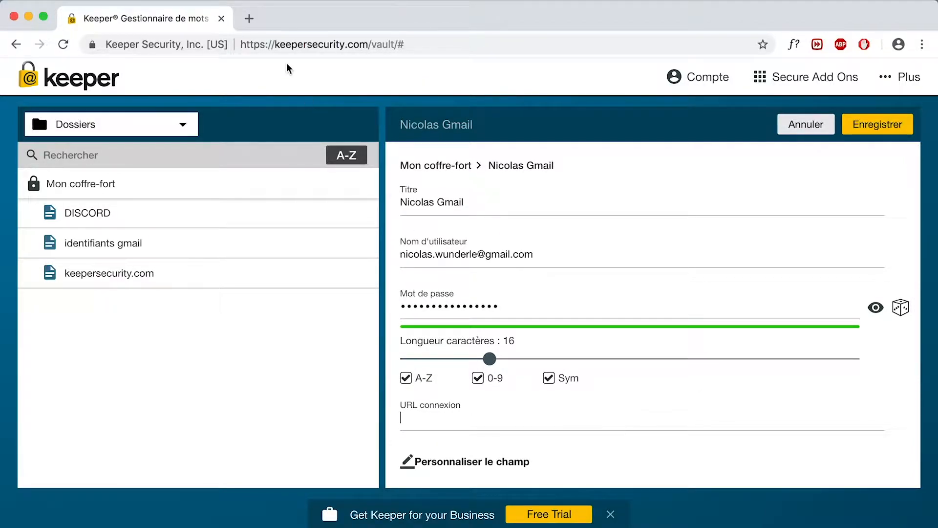
left_click(252, 19)
- Search for google, open its sign-in page, and paste that page's address into the record's login URL field
type("google")
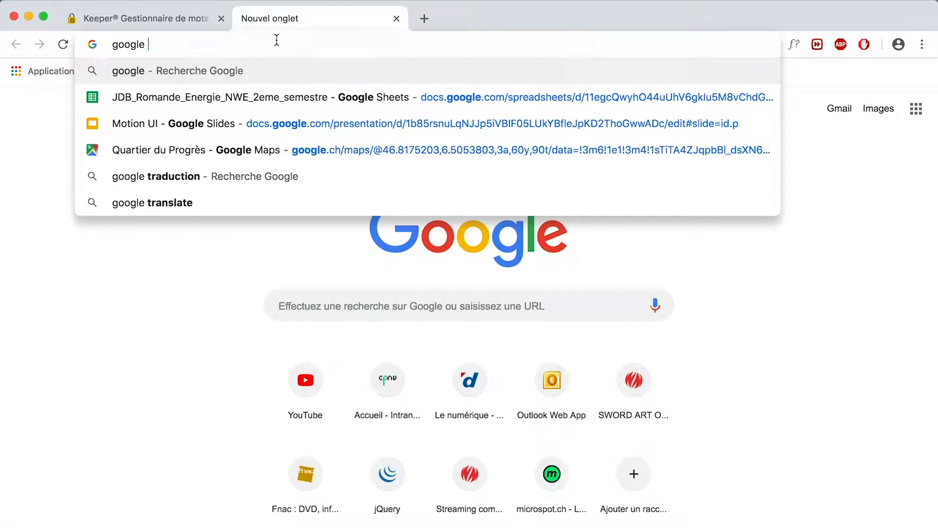
key("Return")
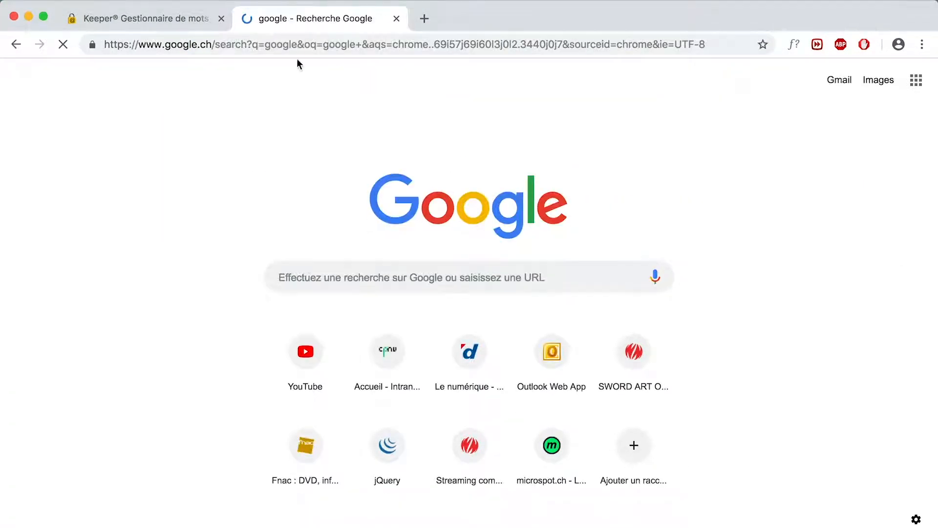
left_click(854, 97)
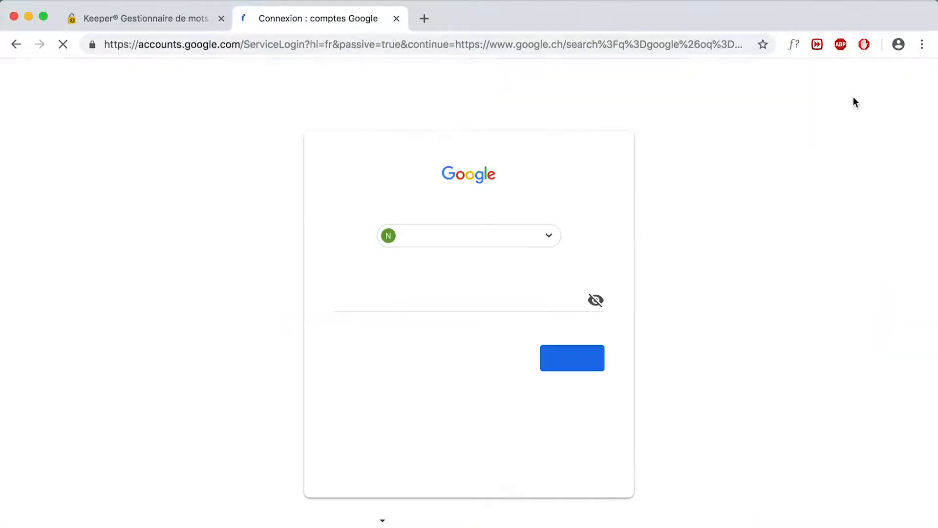
left_click(467, 46)
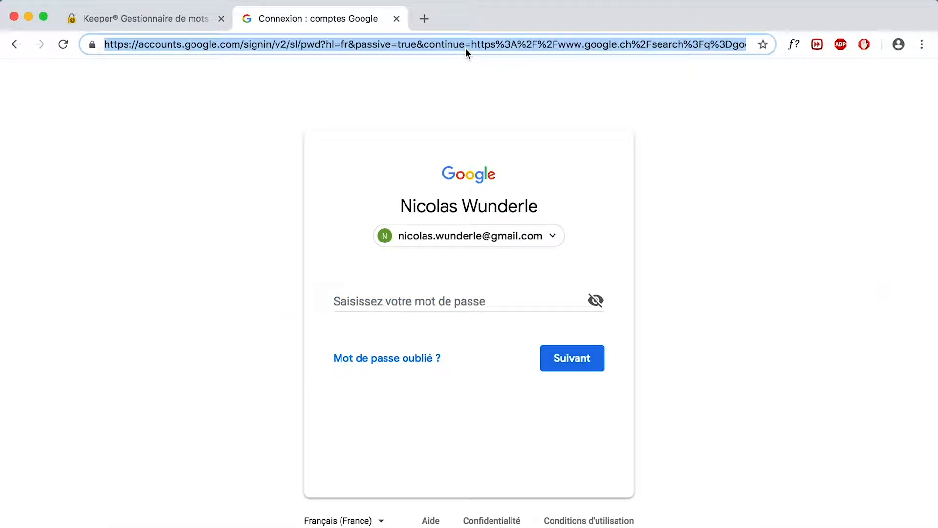
left_click(162, 16)
left_click(435, 414)
type("https://accounts.google.com/signin/v2/sl/pwd?hl=fr&passive=true&continue=https%3A%2F%2Fwww.google.ch%2Fsearch%3Fq%3Dgoogle%26oq%3Dgoogle%2B%26aqs%3Dchrome..69i57j69i60l3j0l2.3440j0j7%26sourceid%3Dchrome%26ie%3DUTF-8&flowName=GlifWebSignIn&flowEntry=ServiceLogin")
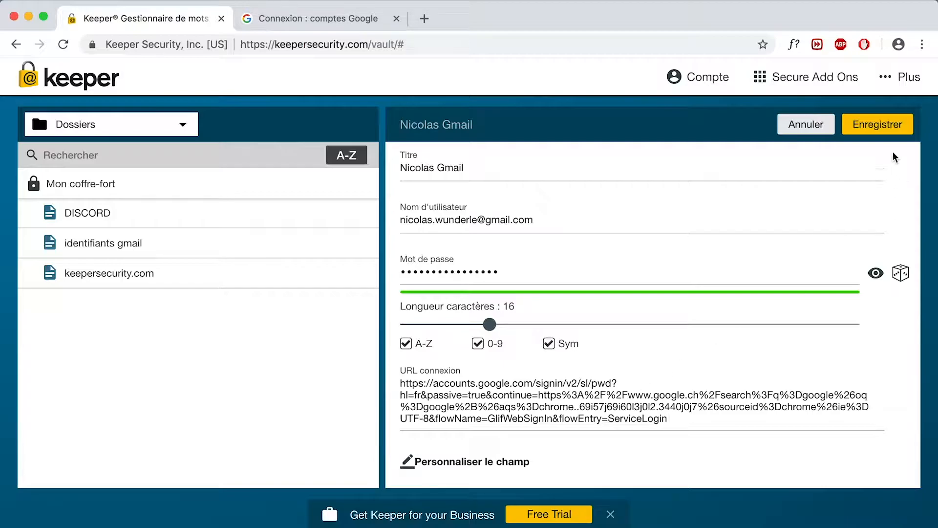
- Save the Gmail login record and open its login URL in a new tab
left_click(885, 126)
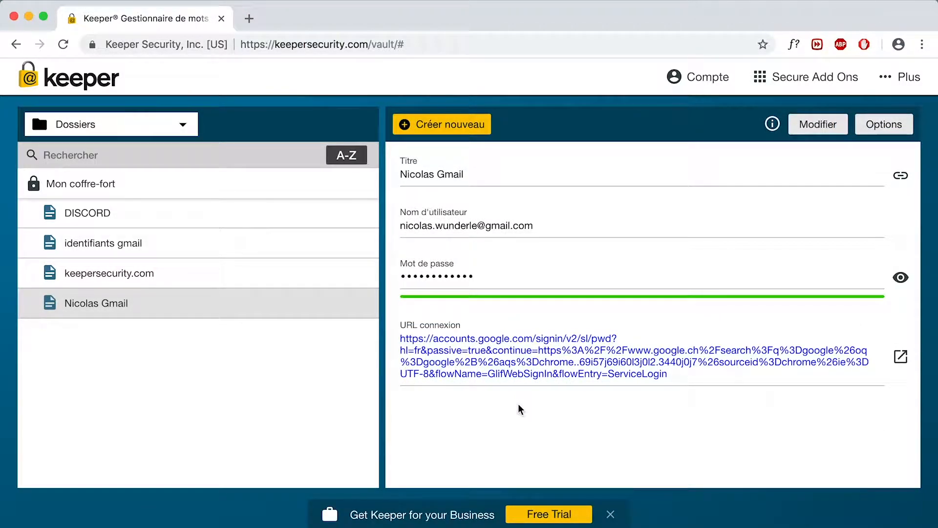
left_click(902, 364)
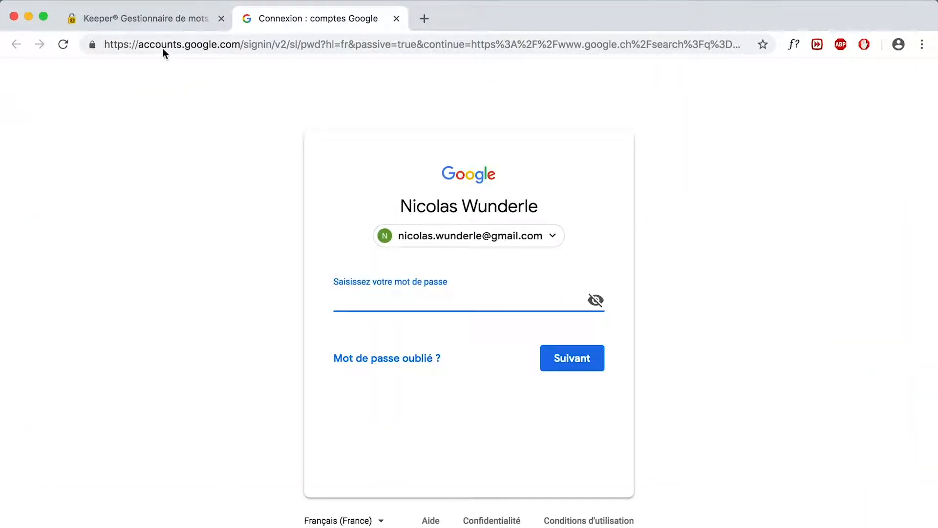
left_click(151, 25)
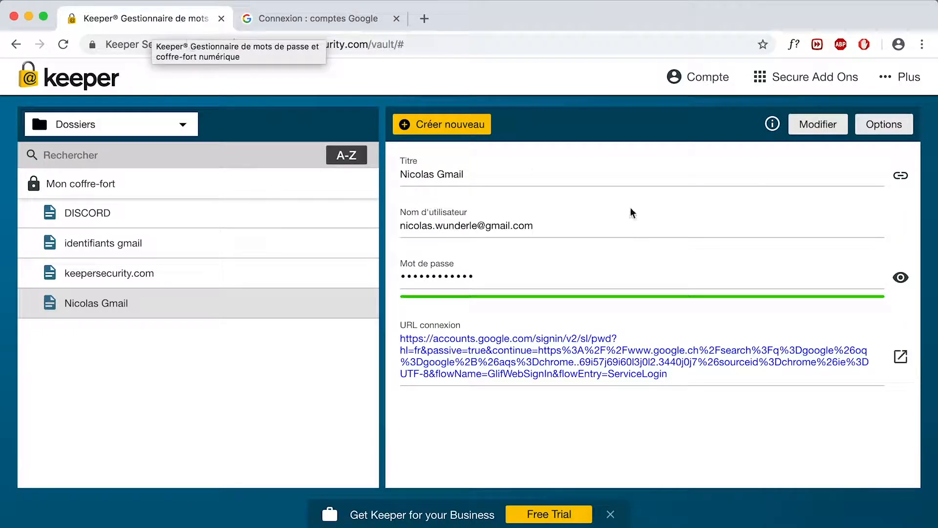
- Copy the record's saved password and paste it into Google's password page to sign in
left_click(871, 277)
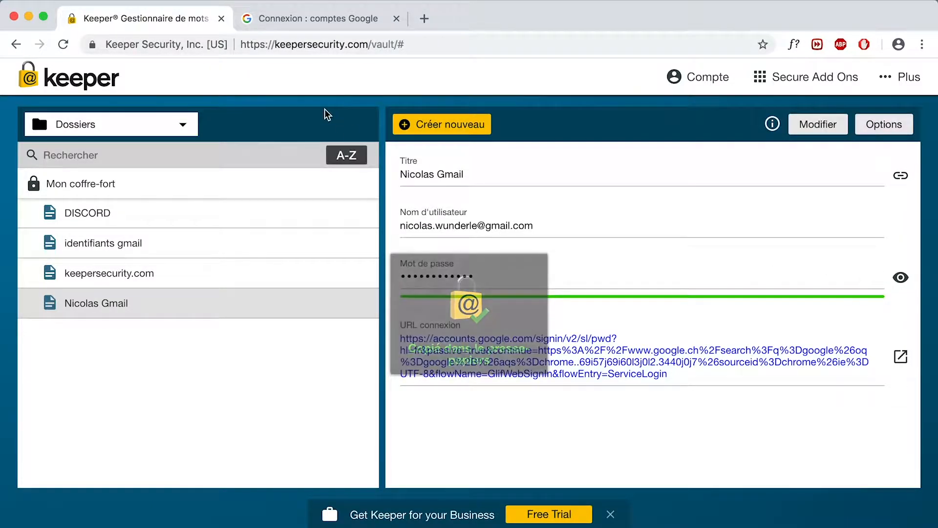
left_click(315, 18)
key("super+v")
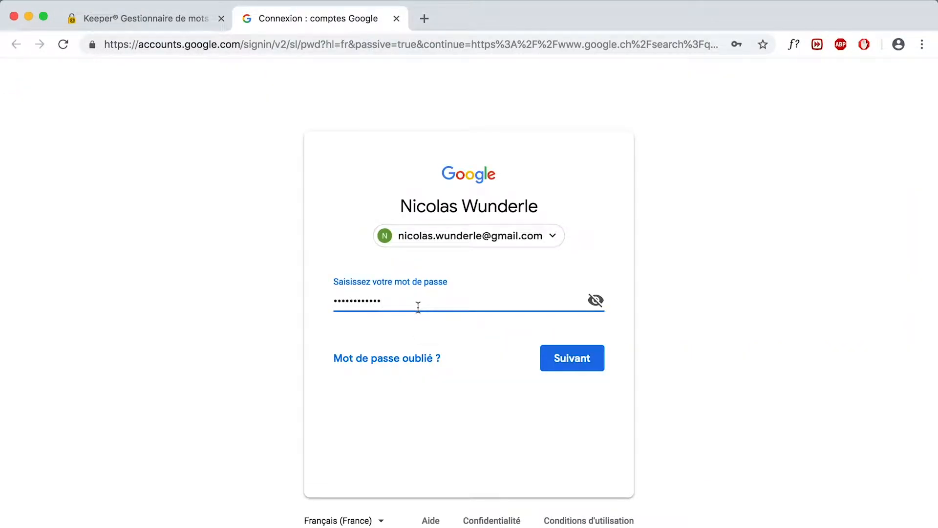
left_click(559, 367)
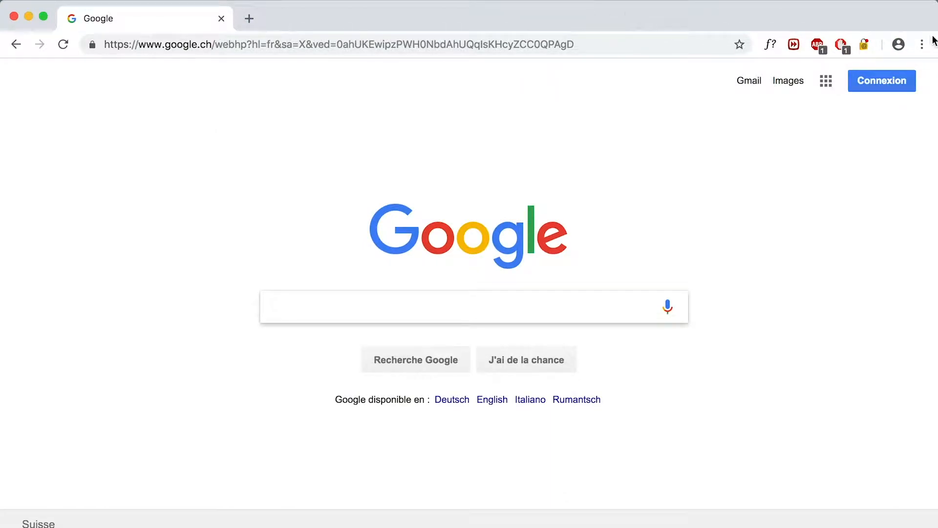
- Sign in to the Keeper browser extension with the account e-mail and master password, then autofill the Gmail password on Google
left_click(882, 82)
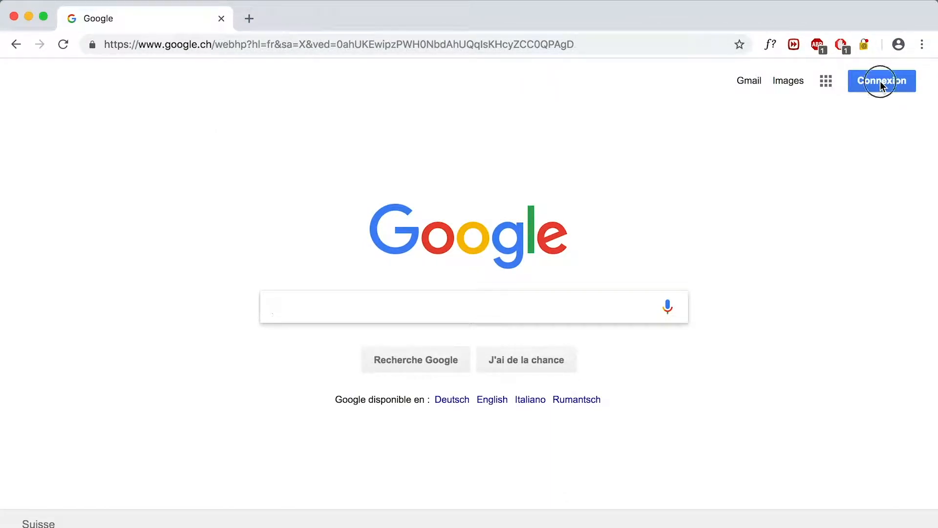
left_click(865, 45)
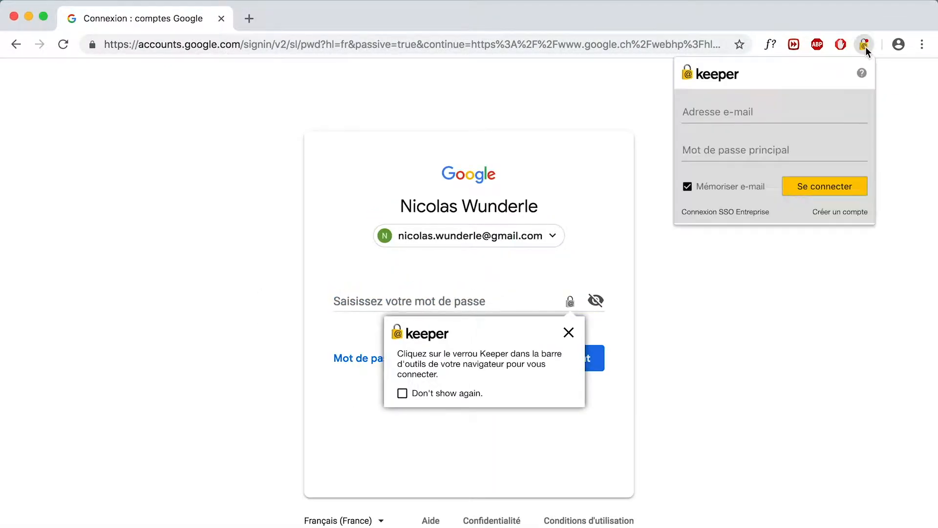
left_click(764, 105)
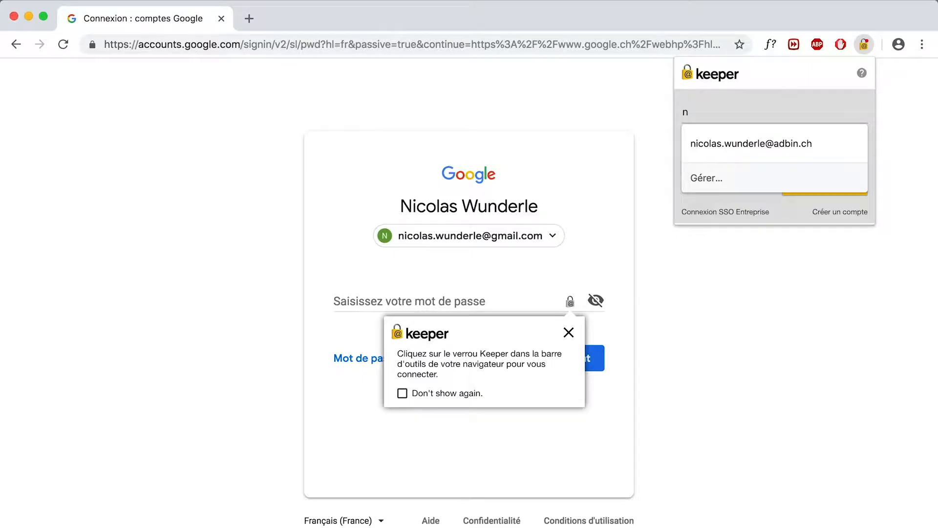
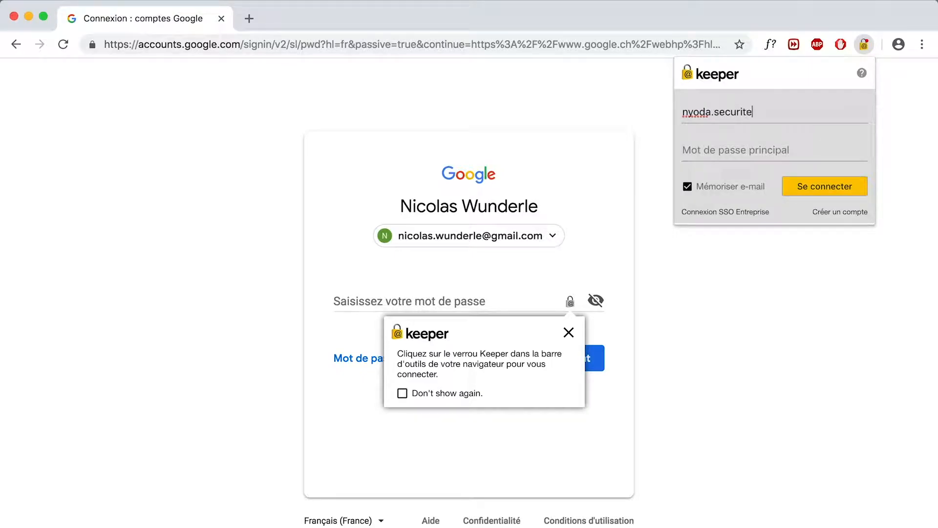
key("Tab")
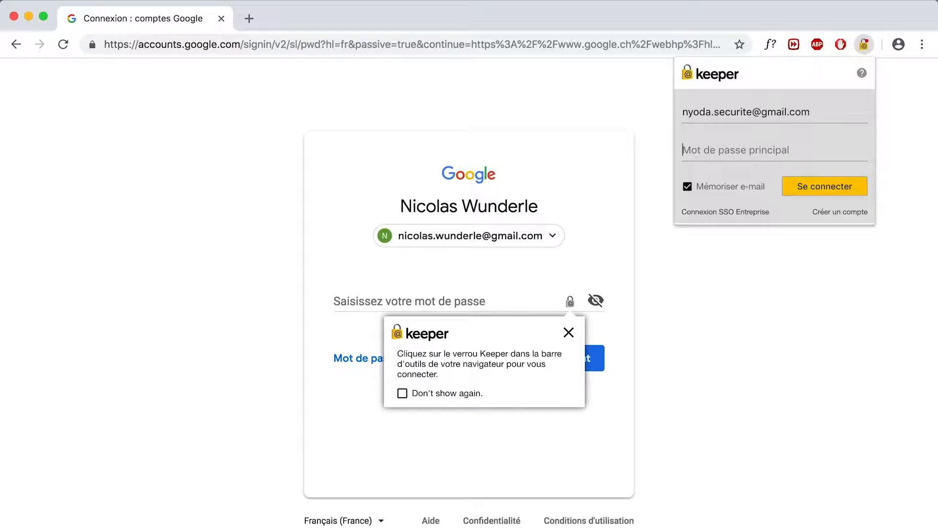
type("•••••••••••••••••••••")
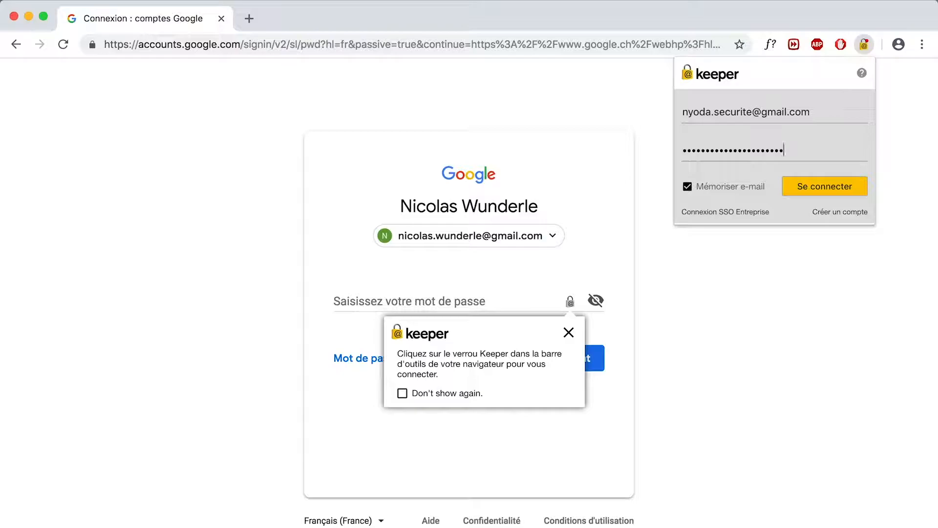
left_click(802, 188)
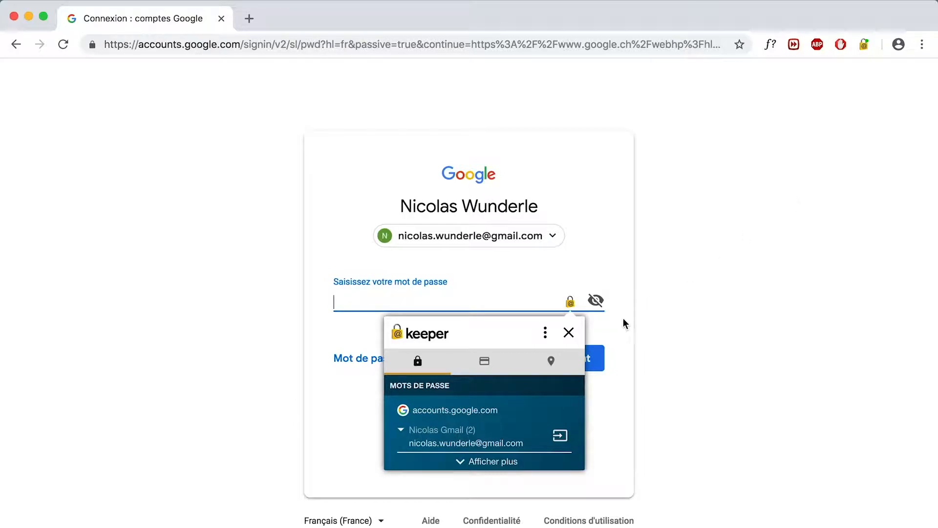
left_click(561, 436)
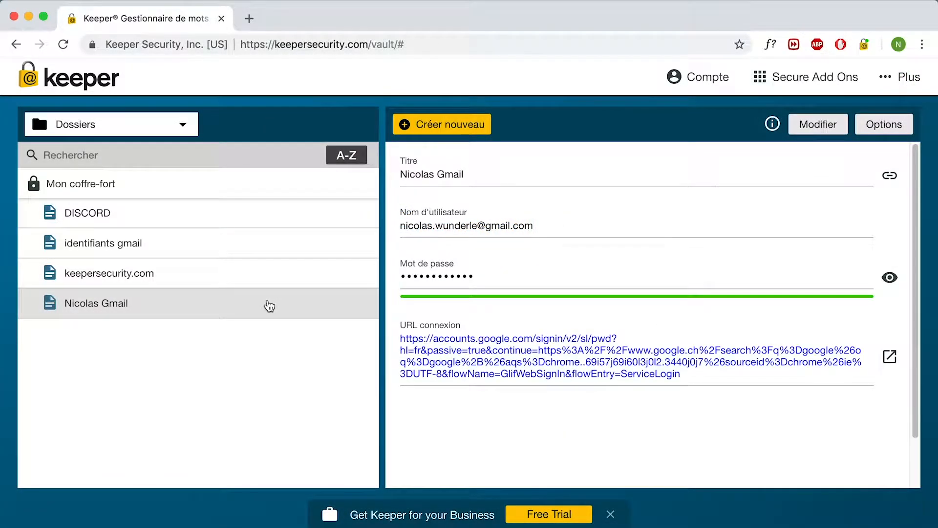
- Start sharing the Gmail record and pick the suggested contact as recipient
right_click(269, 306)
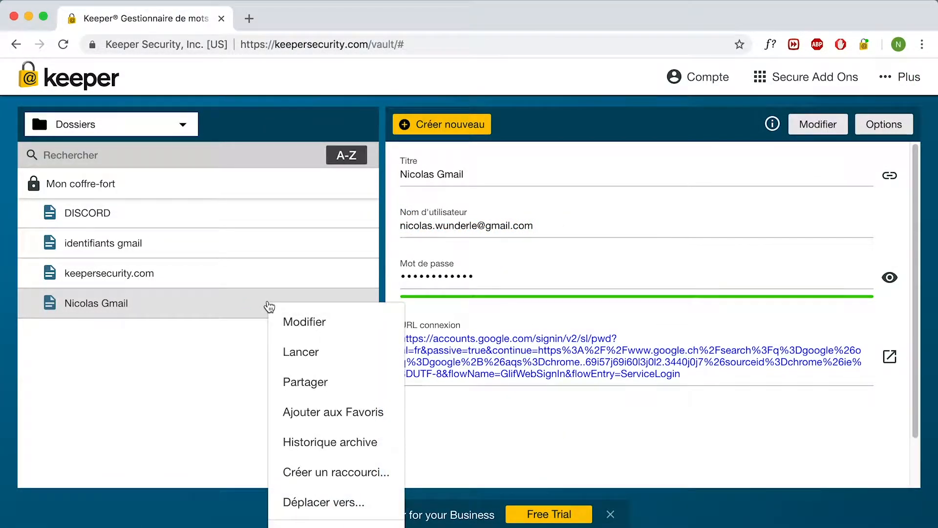
left_click(300, 382)
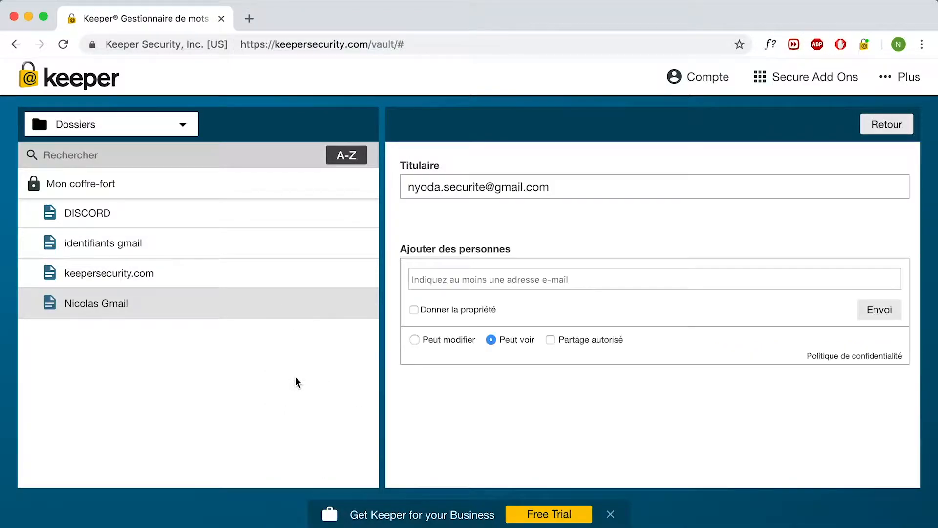
left_click(473, 286)
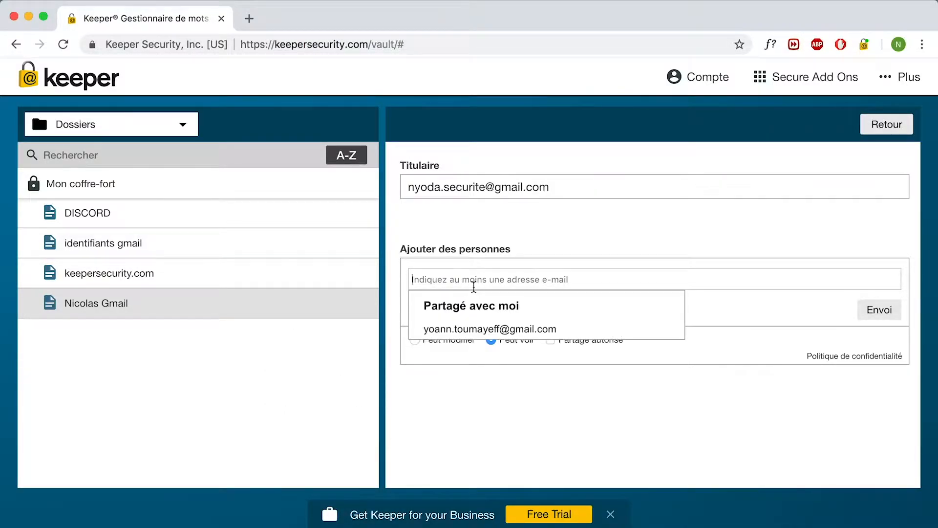
left_click(485, 329)
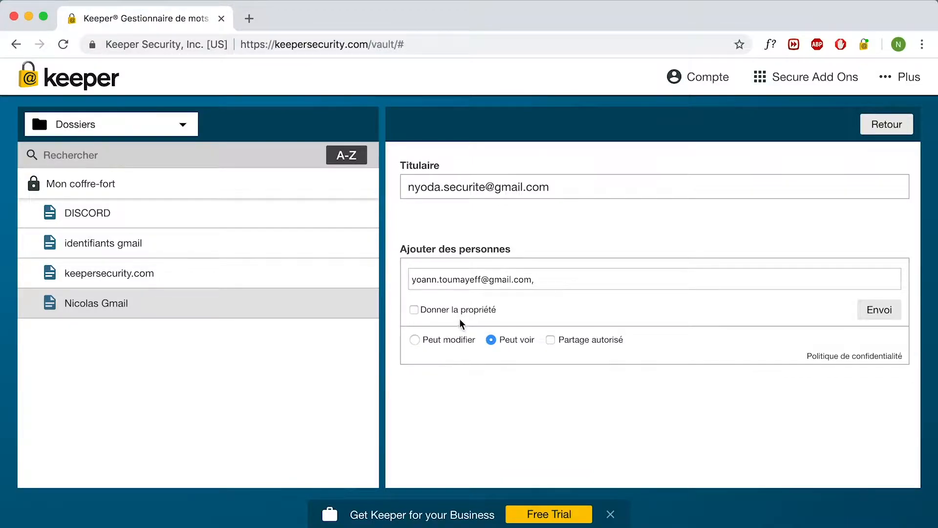
- Set the share permission to view-only (Peut voir) and send the invitation
left_click(425, 311)
left_click(426, 311)
left_click(458, 337)
left_click(493, 341)
left_click(446, 341)
left_click(517, 341)
left_click(882, 312)
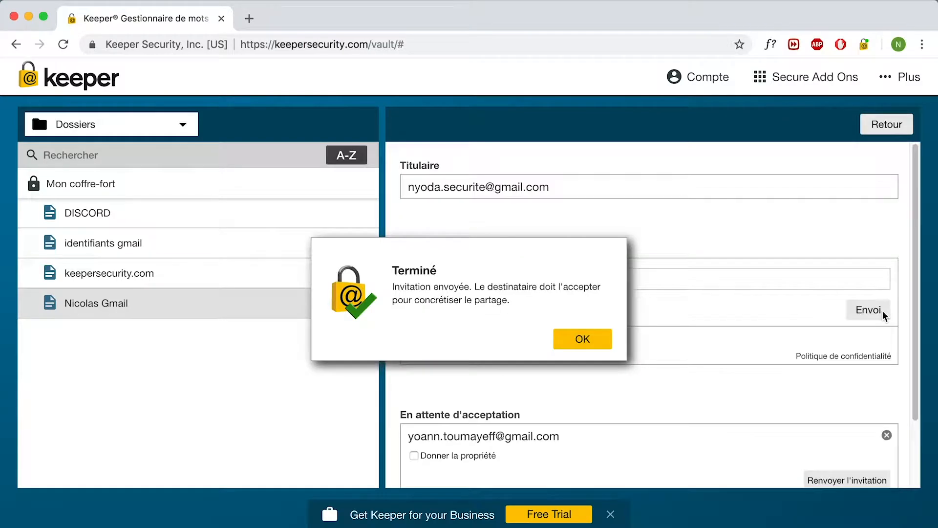
- Dismiss the Terminé confirmation for the sent share invitation
left_click(584, 339)
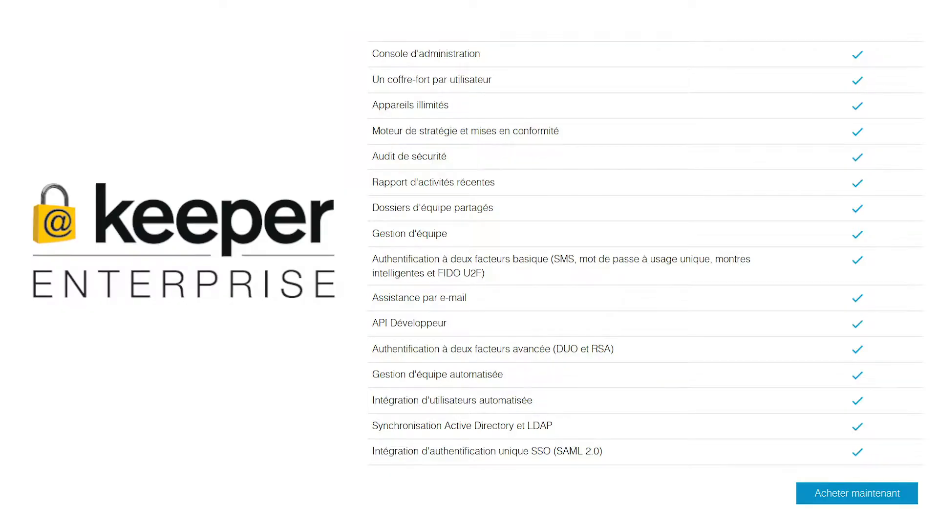